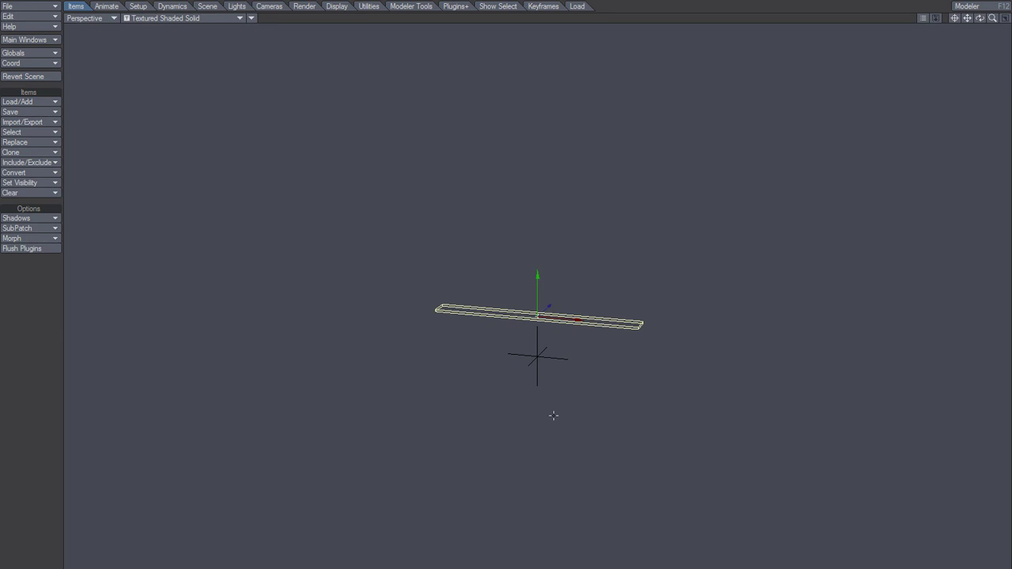
Go to the Plugins submenu of the Edit menu to reach Edit Plugins
left_click(29, 15)
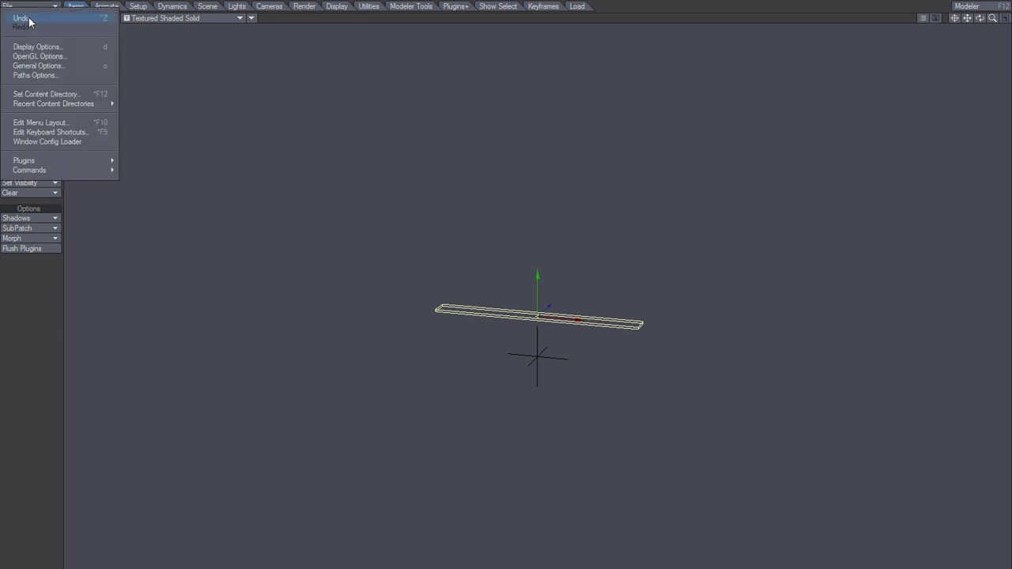
mouse_move(52, 159)
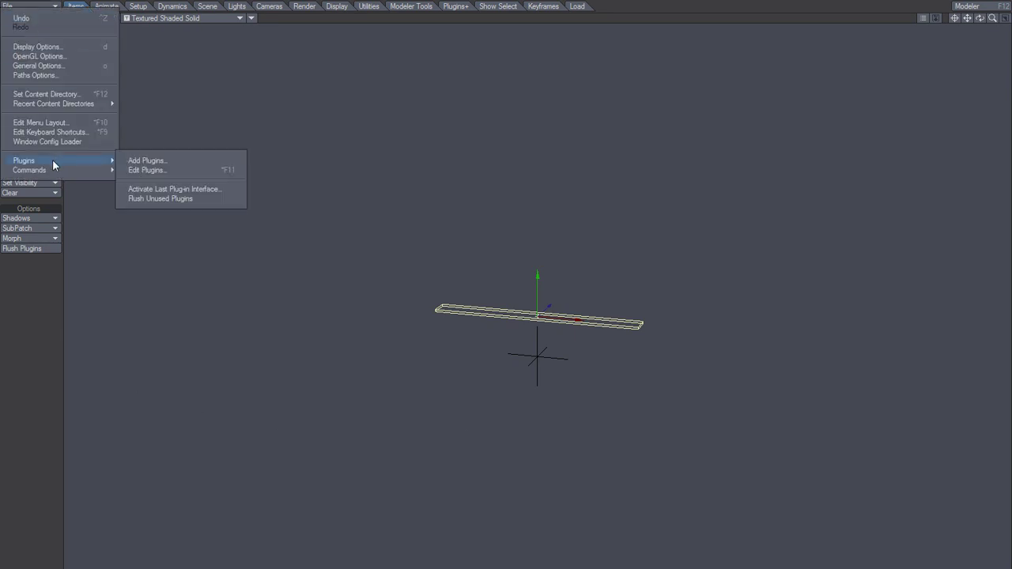
Add the RotorControl.lsc plug-in, acknowledge the already-in-use and plug-ins-found notices, and close the manager
left_click(215, 170)
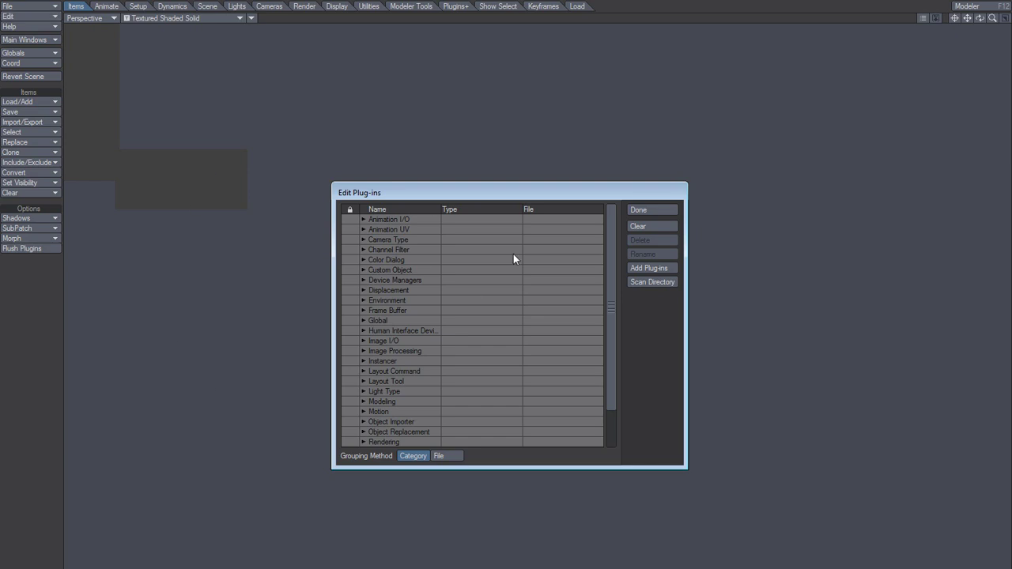
left_click(653, 269)
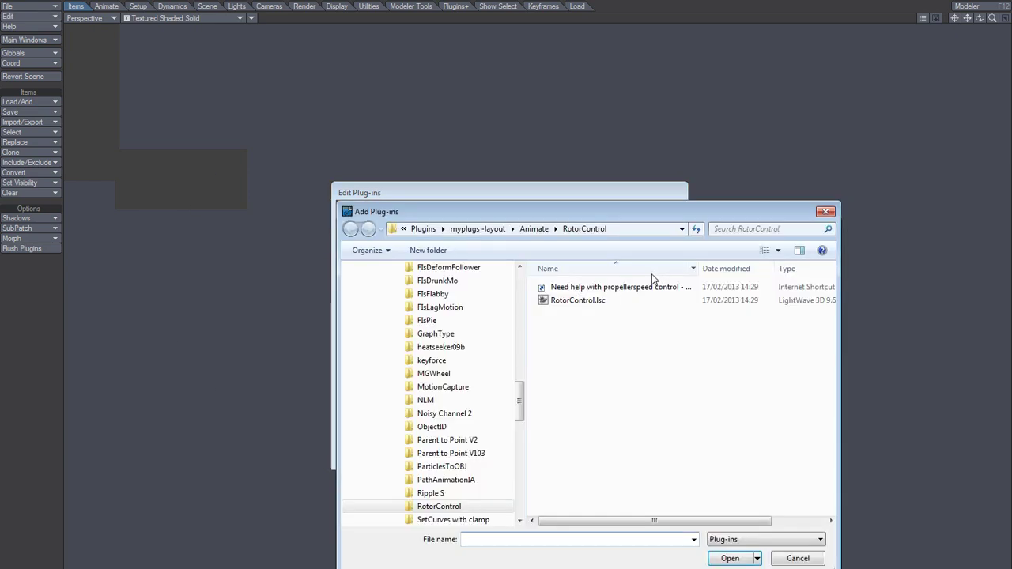
double_click(580, 304)
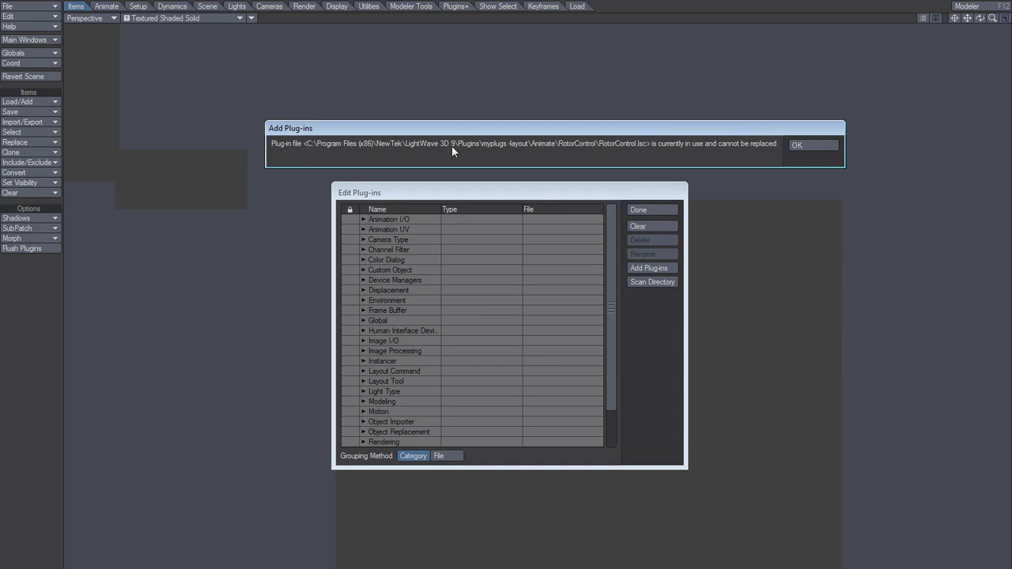
left_click(793, 146)
left_click(377, 147)
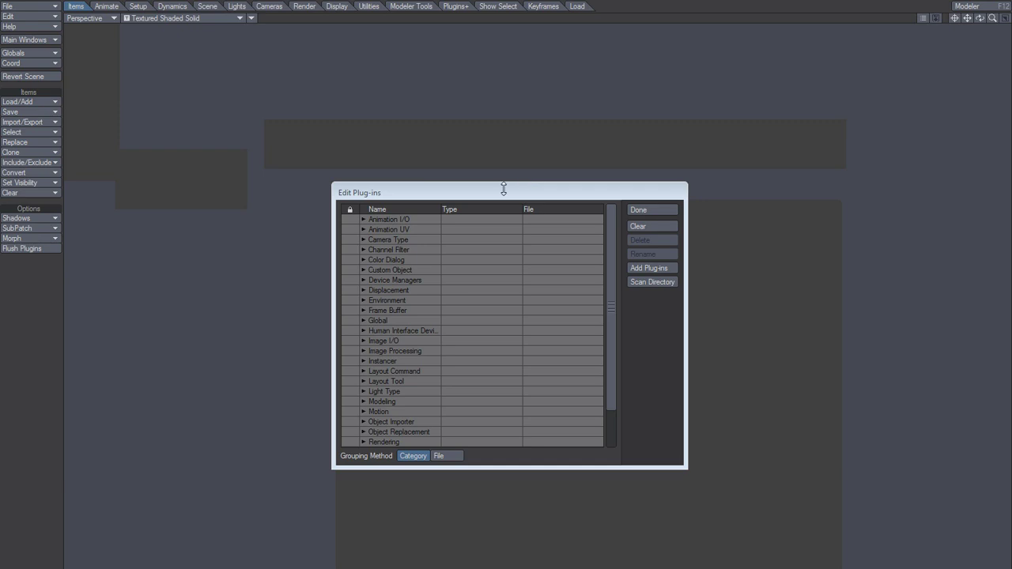
left_click(637, 210)
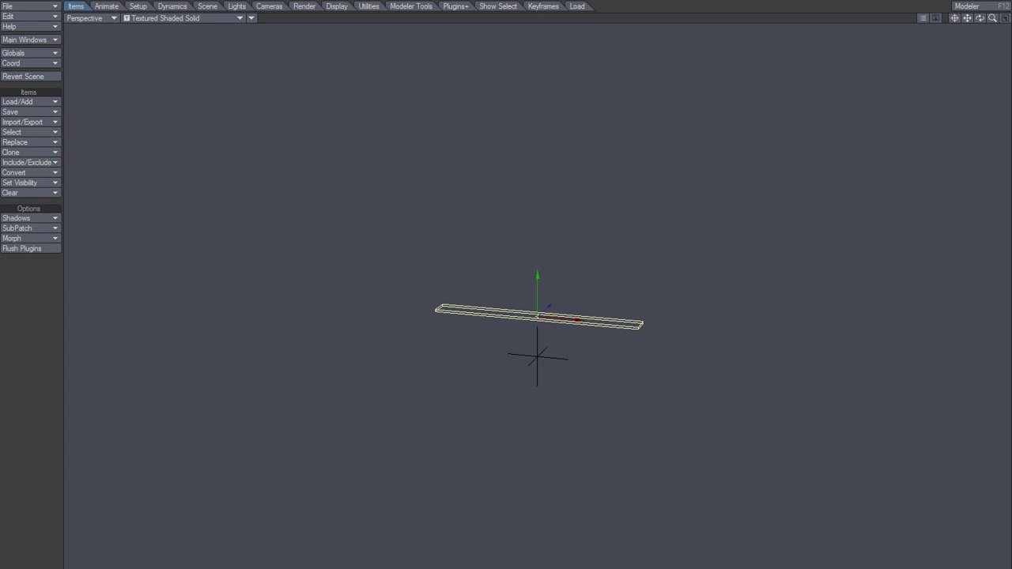
left_click_drag(522, 356, 533, 283, "alt")
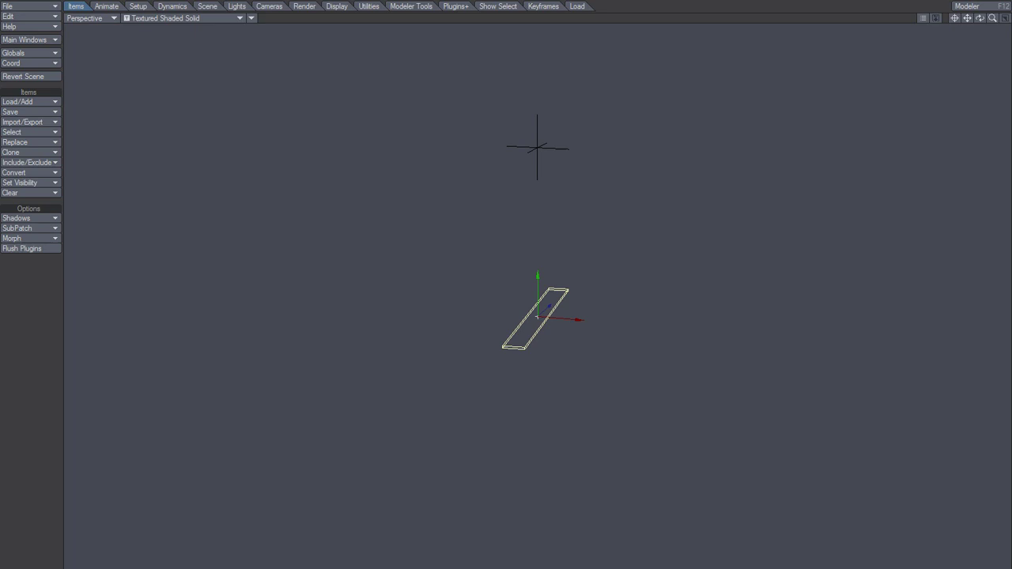
mouse_move(513, 163)
left_mouse_down()
mouse_move(601, 163)
mouse_move(513, 163)
left_mouse_up()
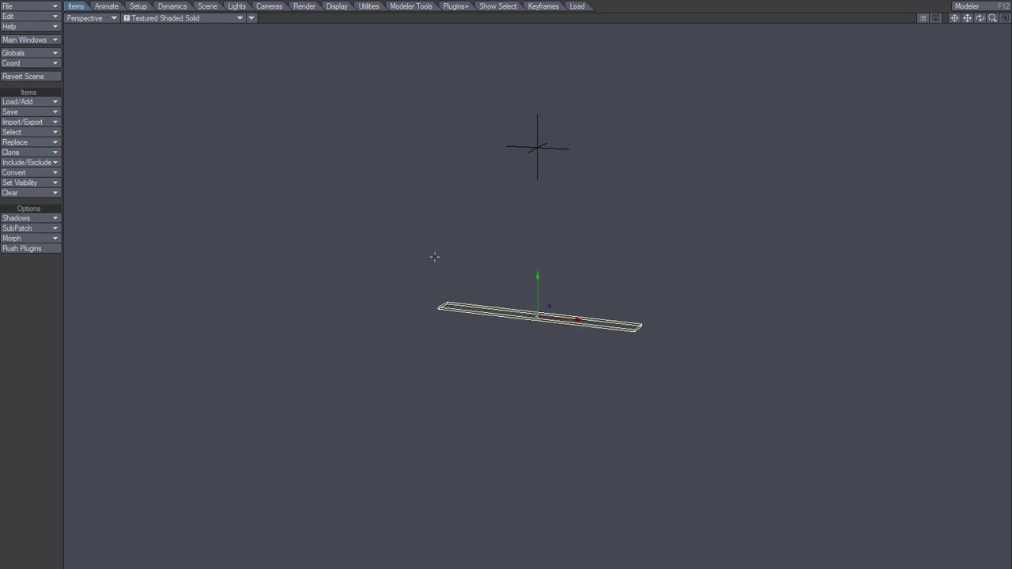
left_click_drag(490, 261, 494, 285)
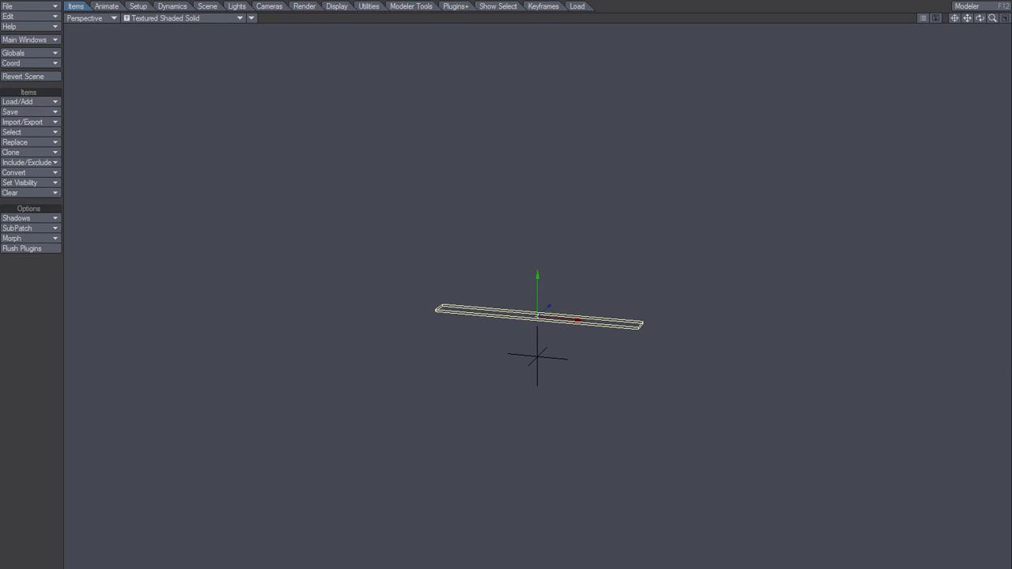
key("p")
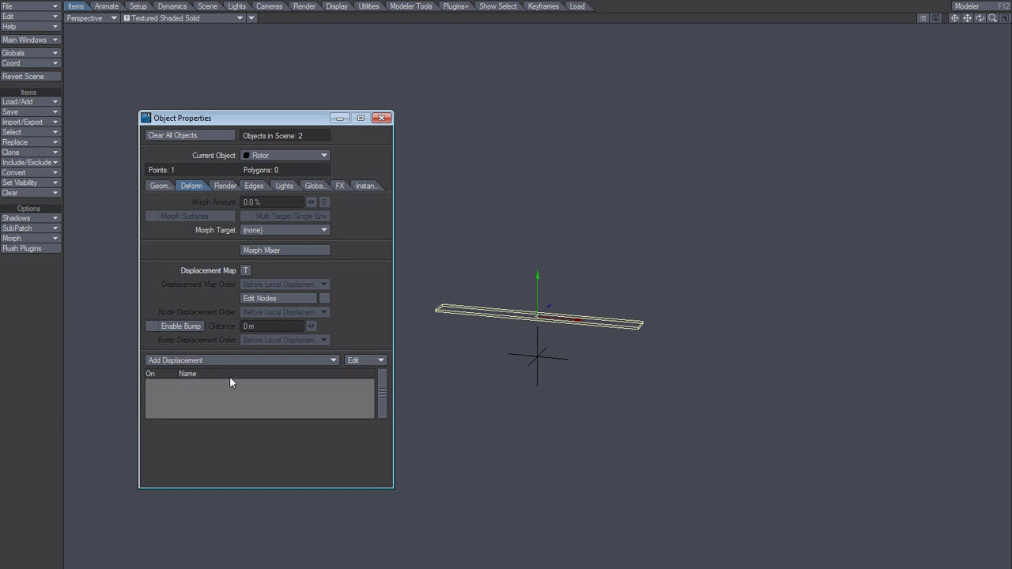
left_click(246, 360)
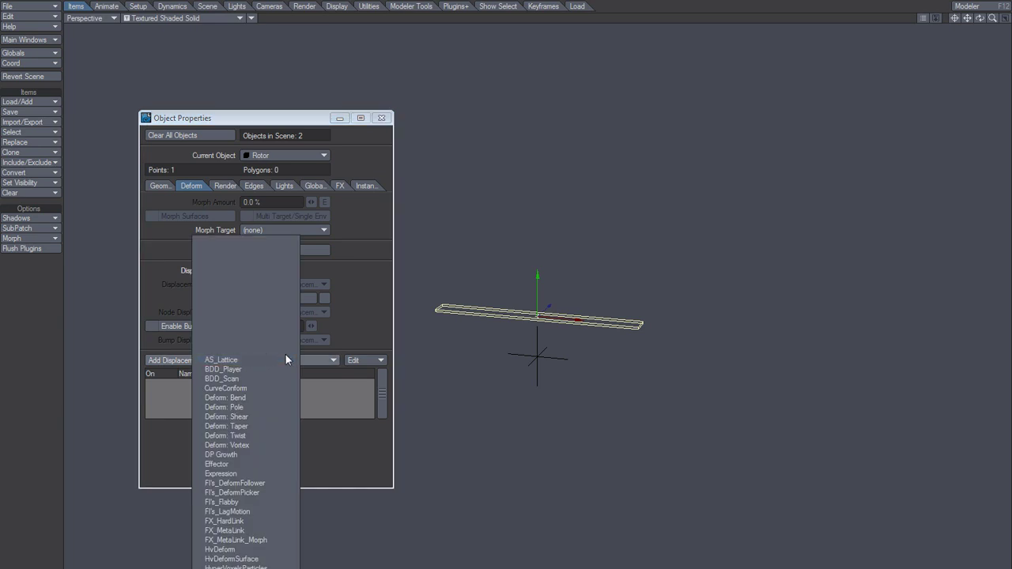
left_click(335, 360)
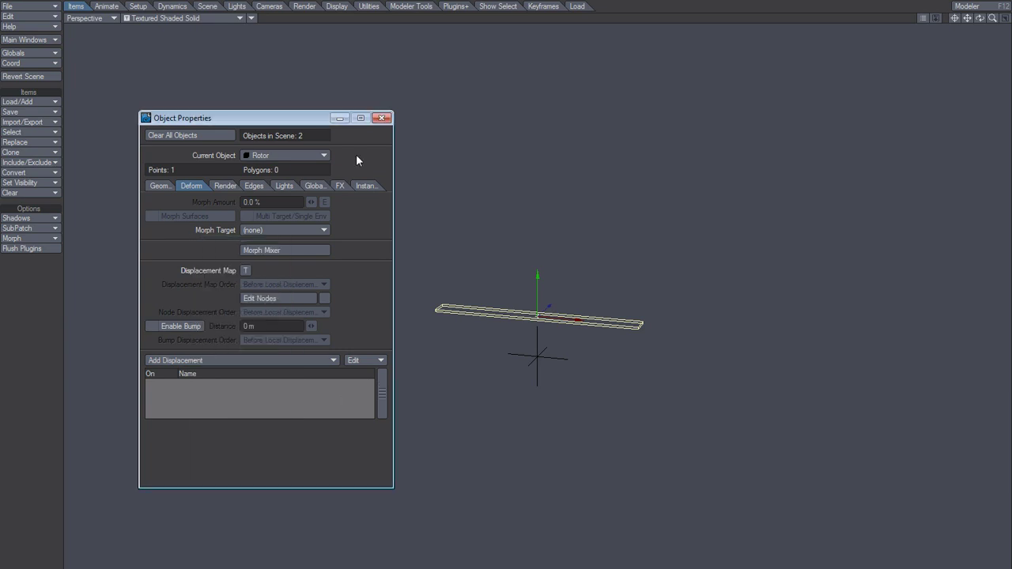
left_click(382, 118)
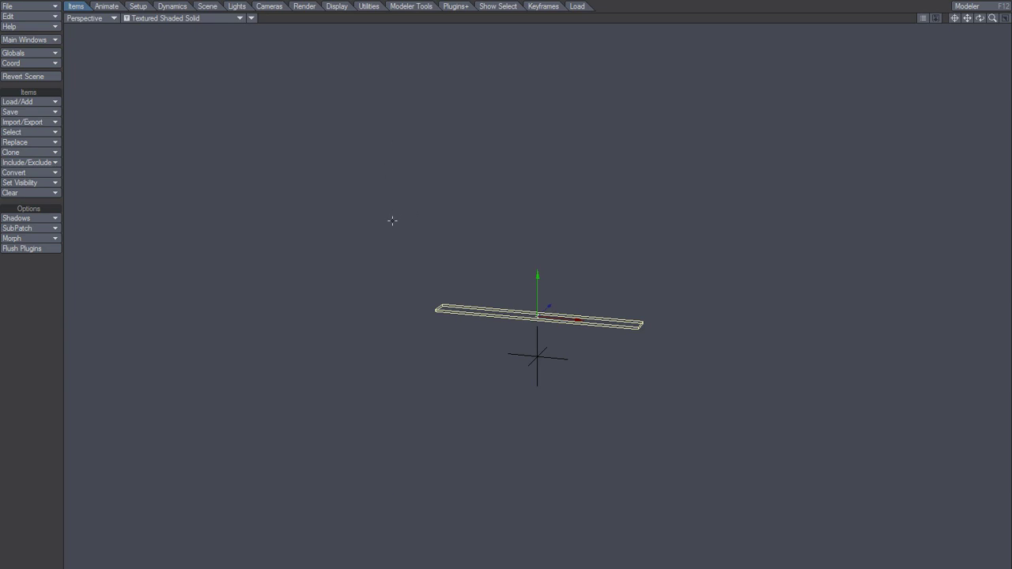
key("ctrl+F8")
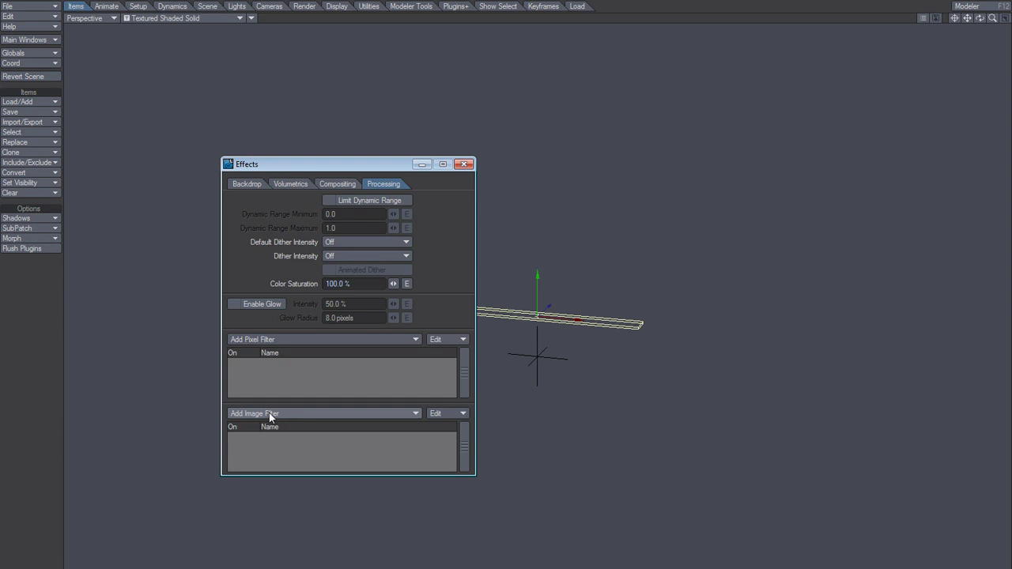
left_click(297, 339)
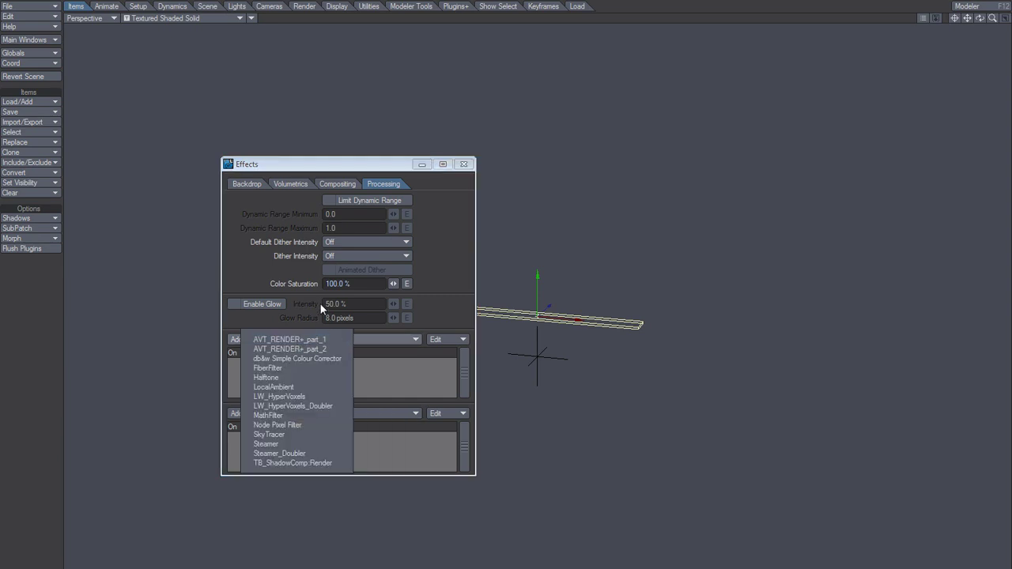
left_click(299, 414)
left_click(406, 392)
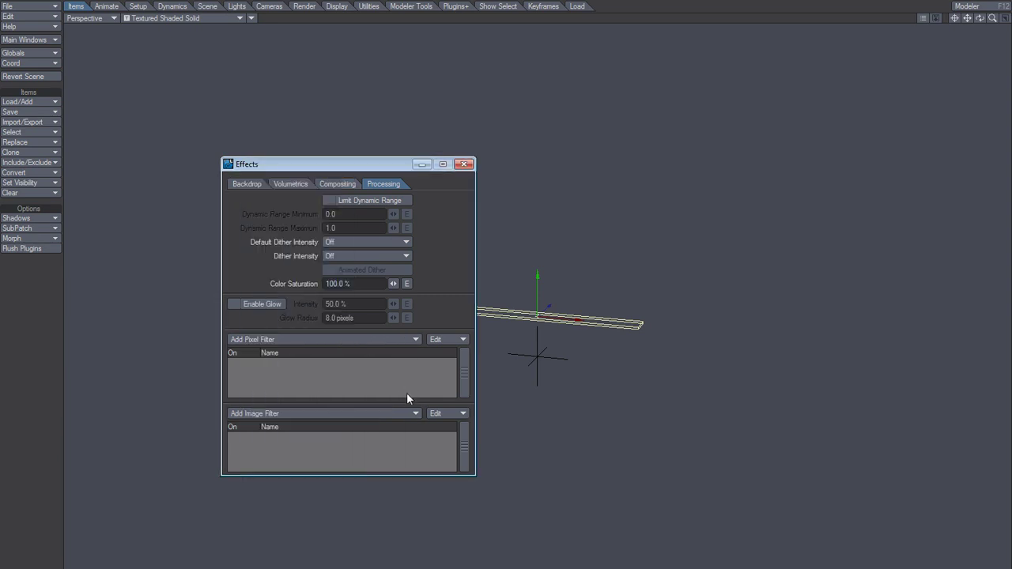
left_click(290, 184)
left_click(289, 332)
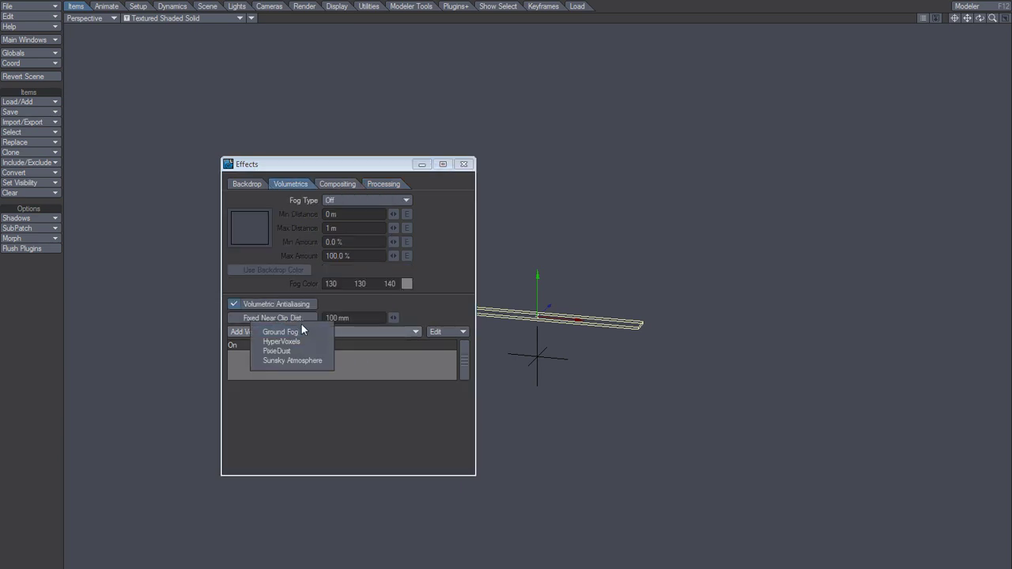
left_click(300, 388)
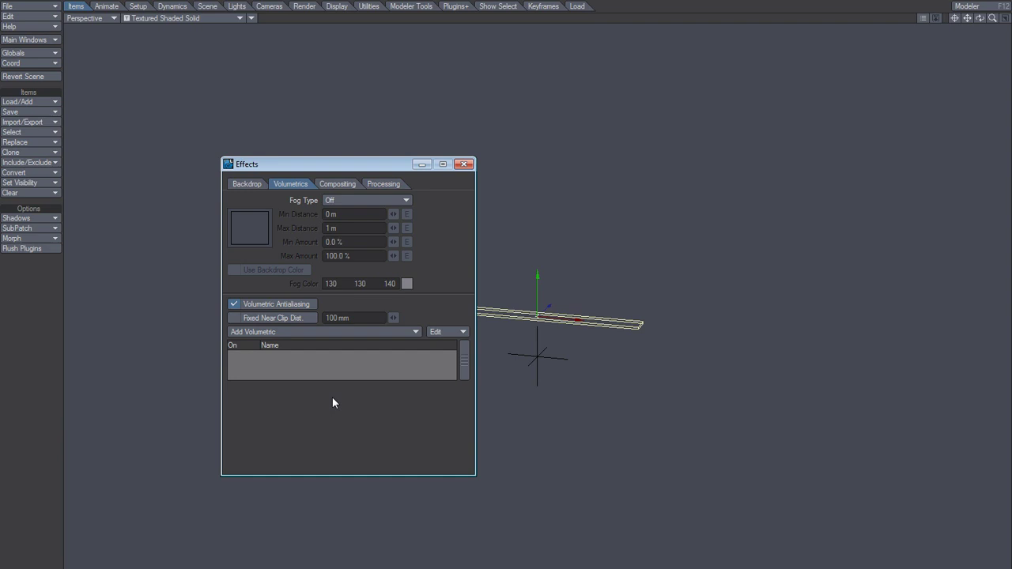
left_click(463, 164)
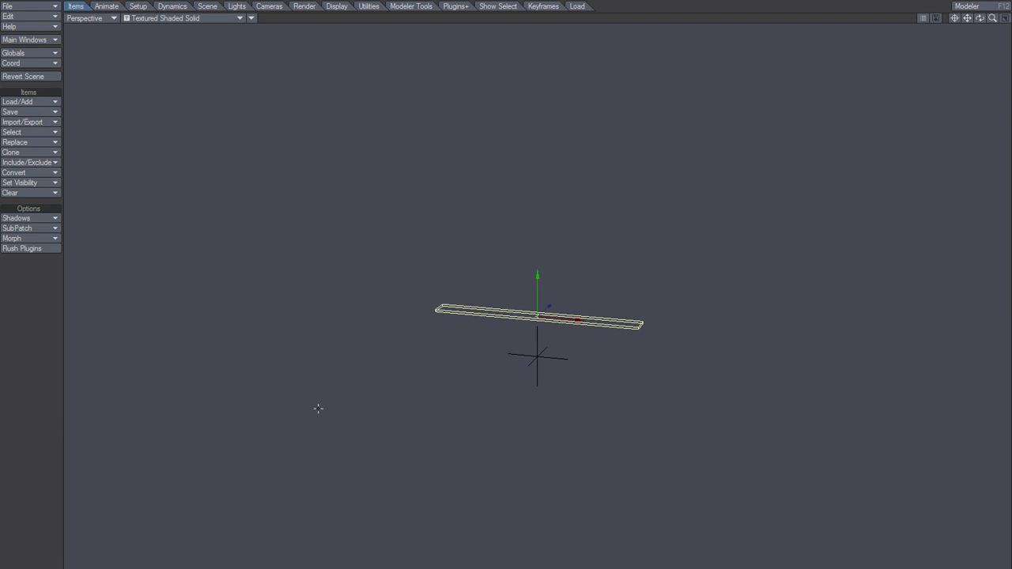
Open the Rotor's Motion Options and bring up the Rotor Control modifier's settings
key("m")
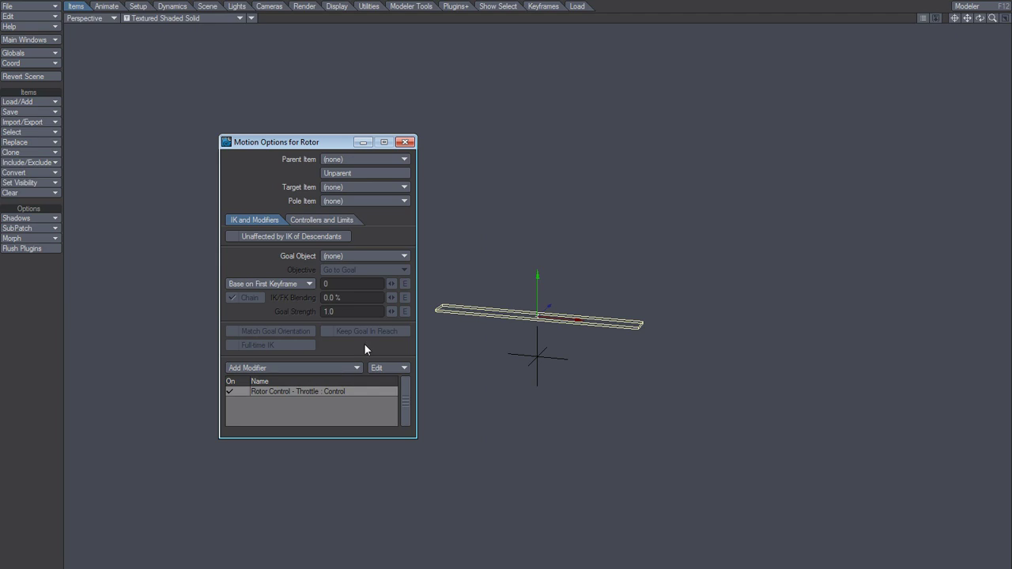
left_click(248, 368)
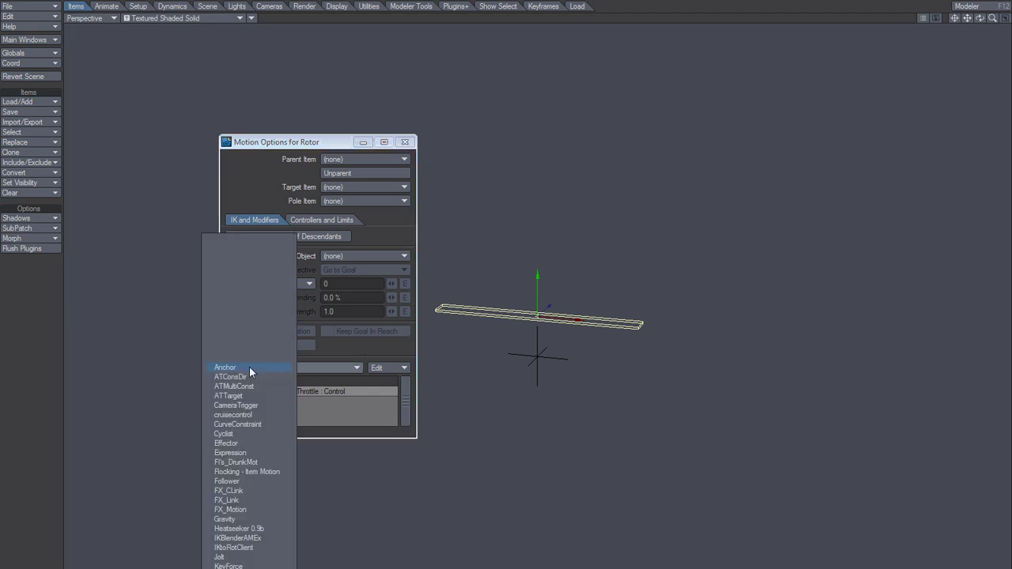
left_click(320, 360)
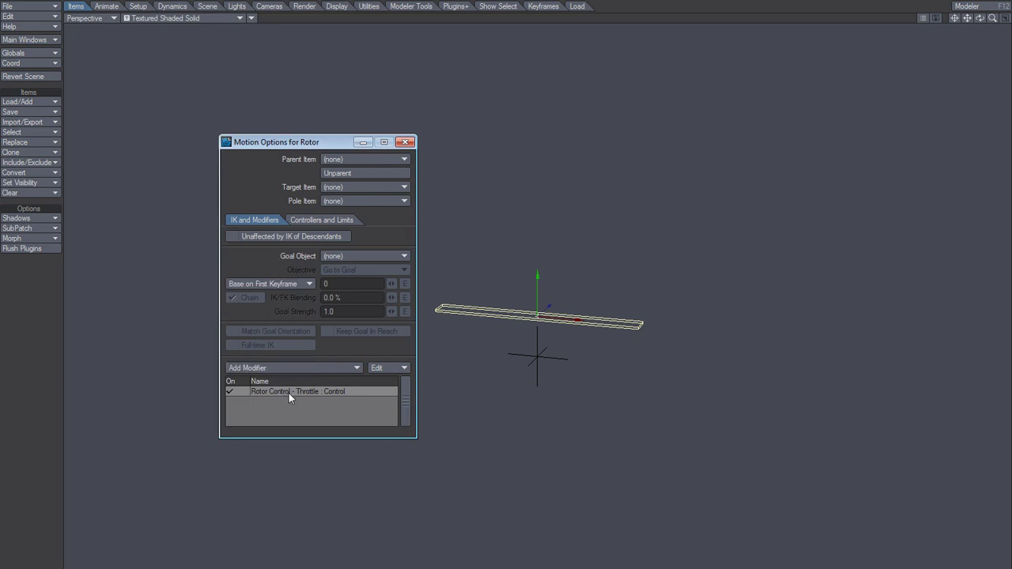
double_click(292, 391)
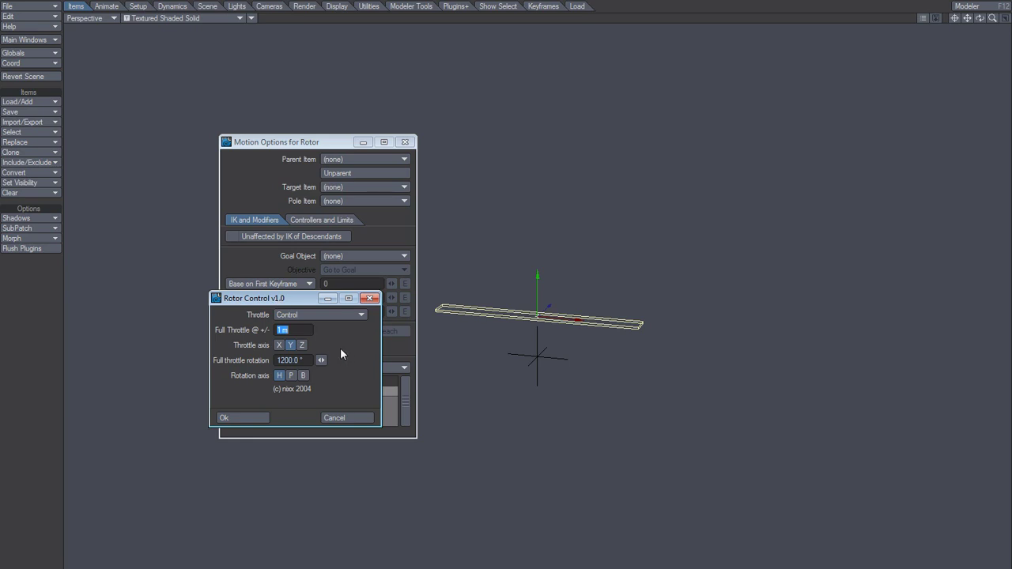
Keep Control as the Rotor Control throttle item and set the throttle axis to Y
left_click(320, 317)
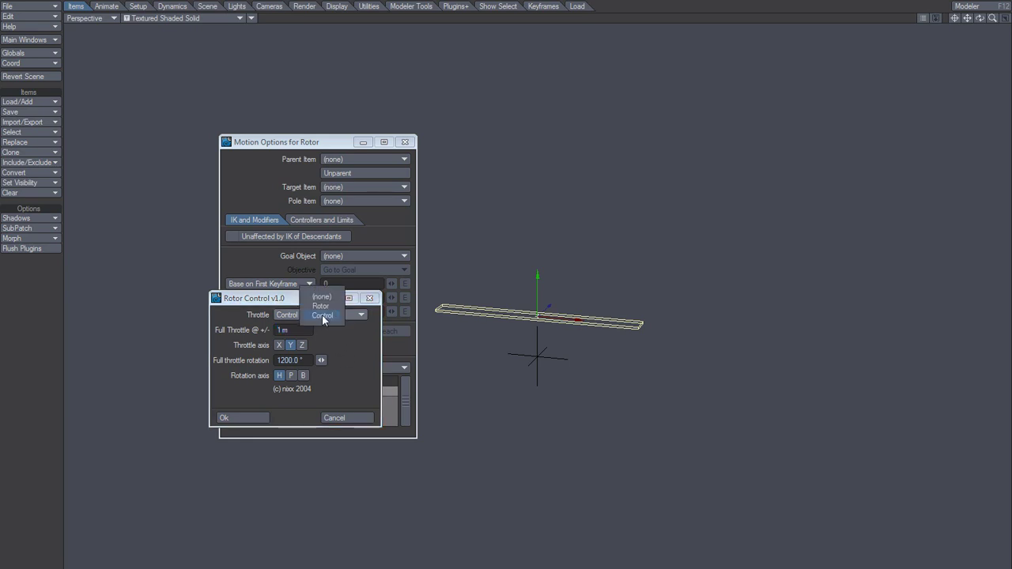
left_click(333, 316)
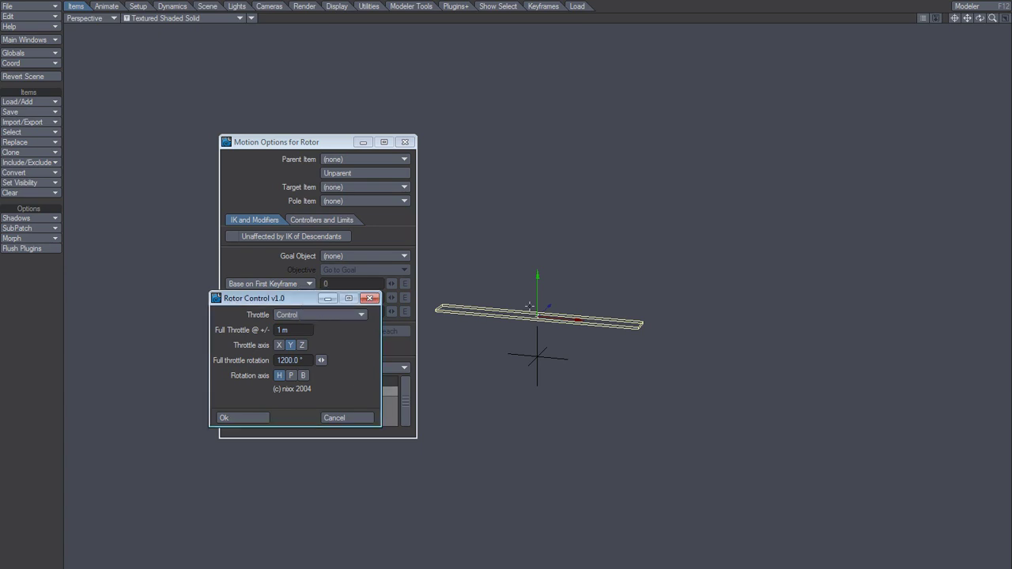
left_click(298, 315)
left_click(302, 332)
left_click(294, 316)
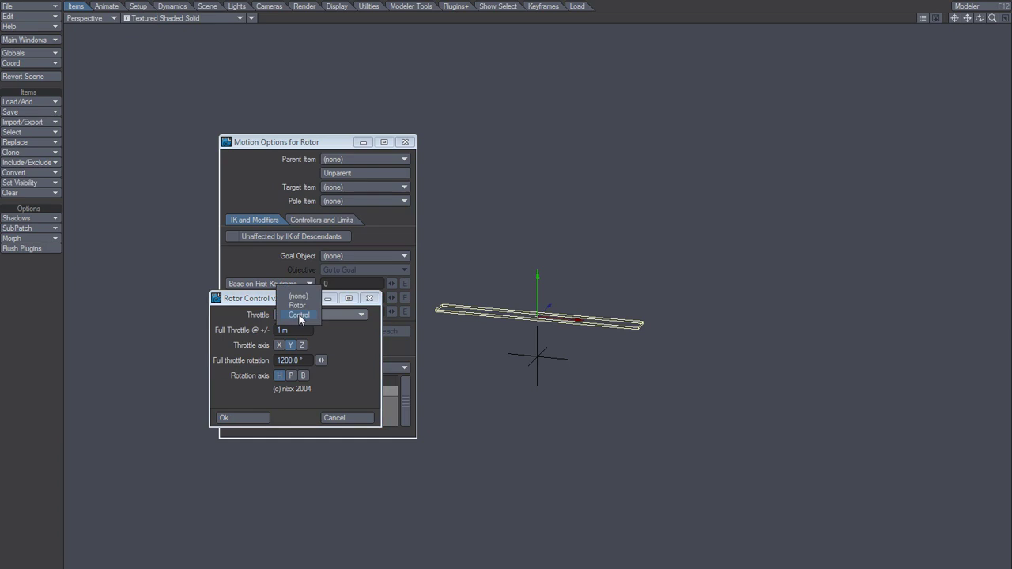
left_click(298, 314)
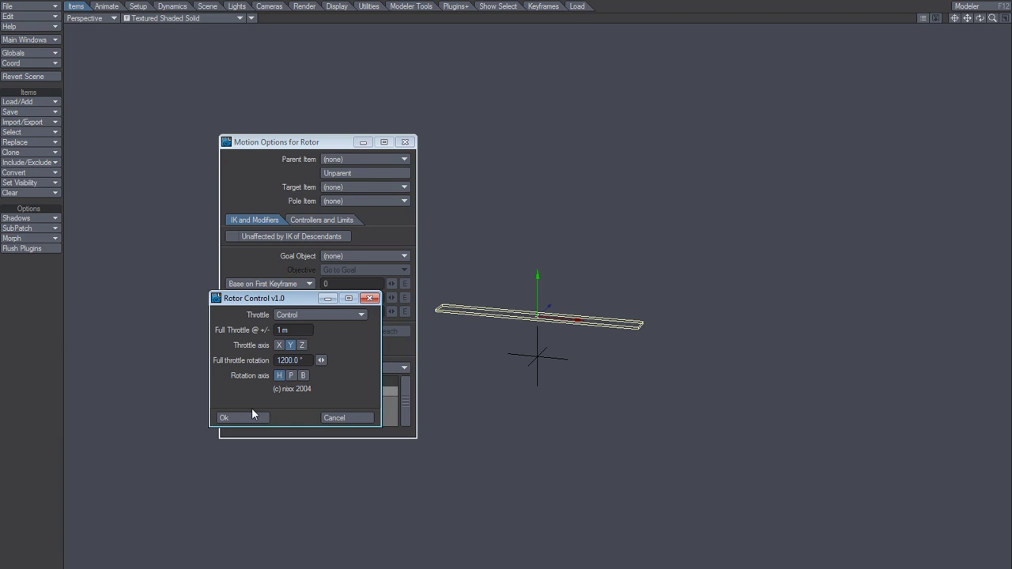
left_click(292, 345)
Review the Full Throttle distance, apply the Rotor Control settings, and close Motion Options
left_click_drag(292, 330, 247, 338)
left_click(245, 367)
left_click(241, 419)
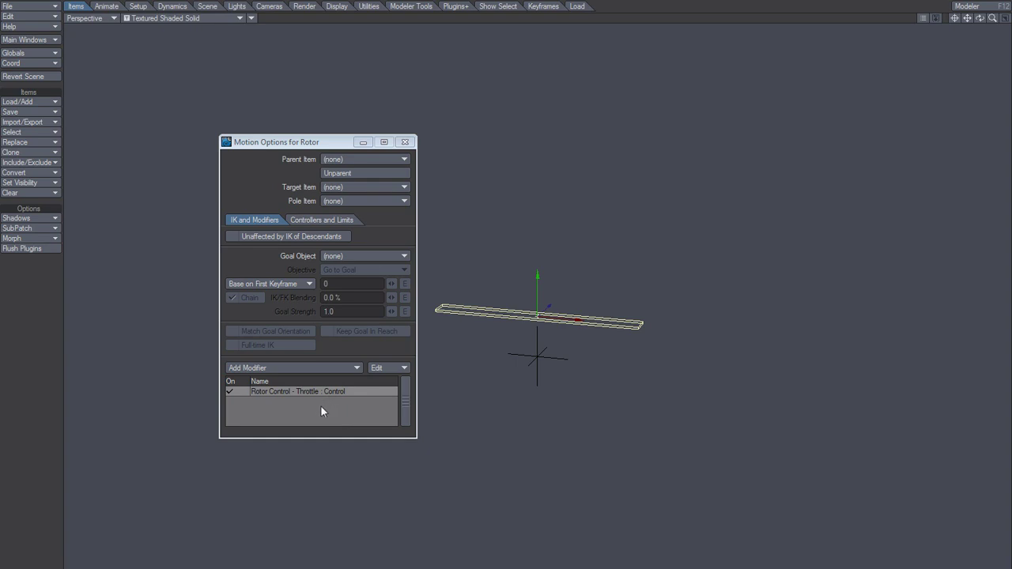
left_click(405, 144)
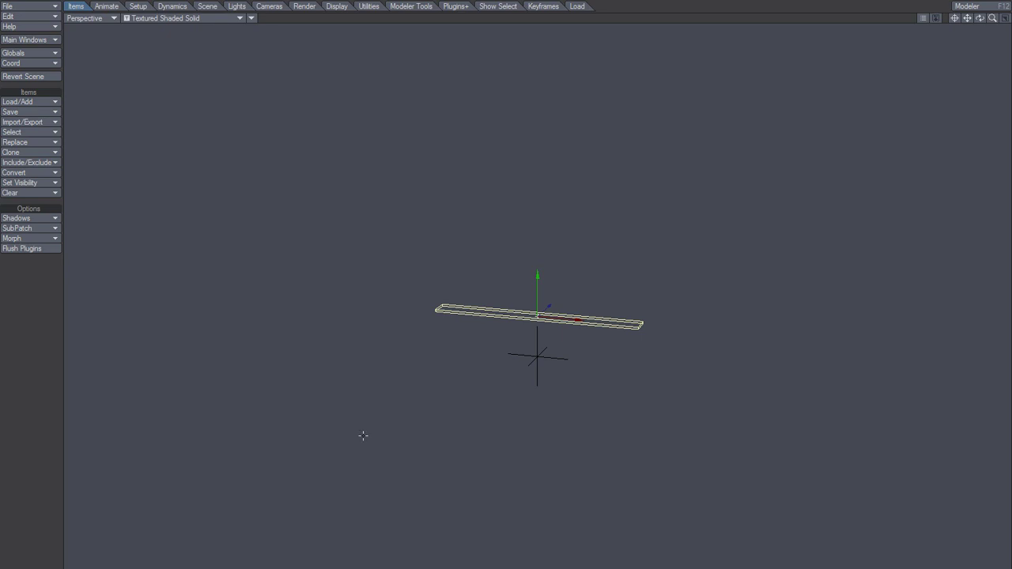
In Configure Menus, search for the SuperPlug command, which is not found
key("alt+F10")
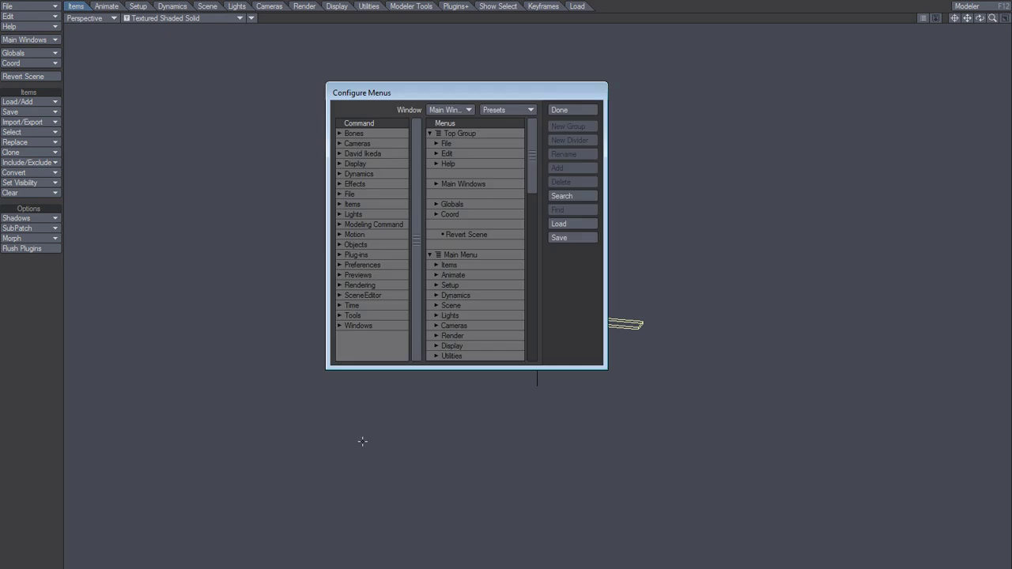
left_click(574, 195)
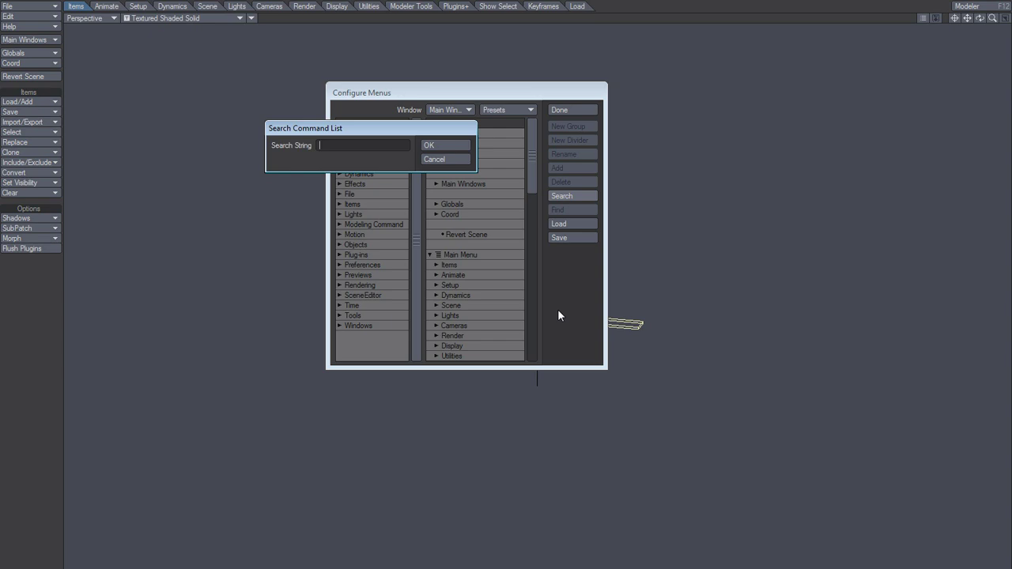
type("SuperPlug")
left_click(431, 146)
left_click(411, 145)
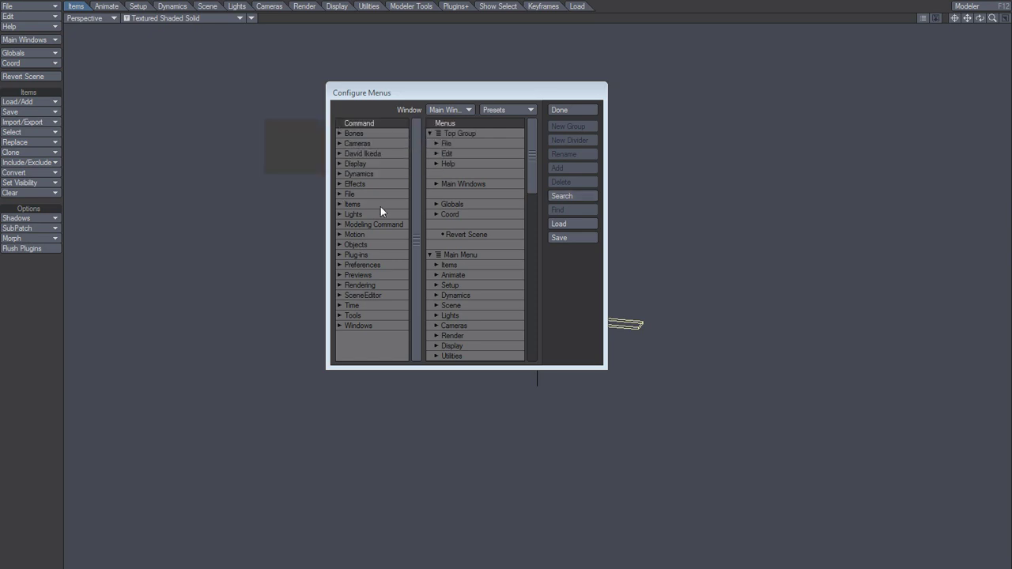
Add Make Kinematic Body from the Dynamics category beneath import me in the Load menu
left_click(340, 174)
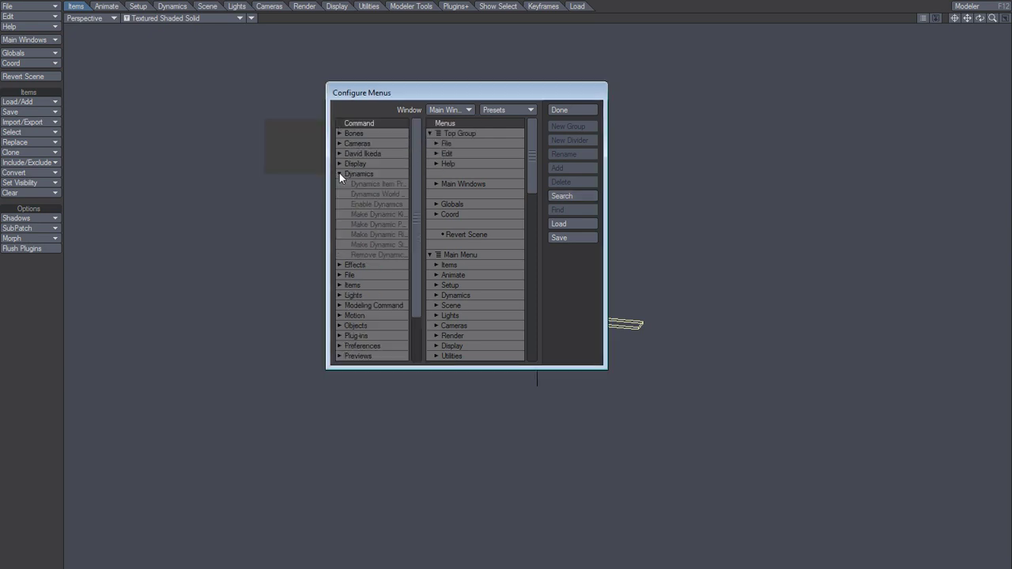
left_click(374, 215)
left_click(429, 133)
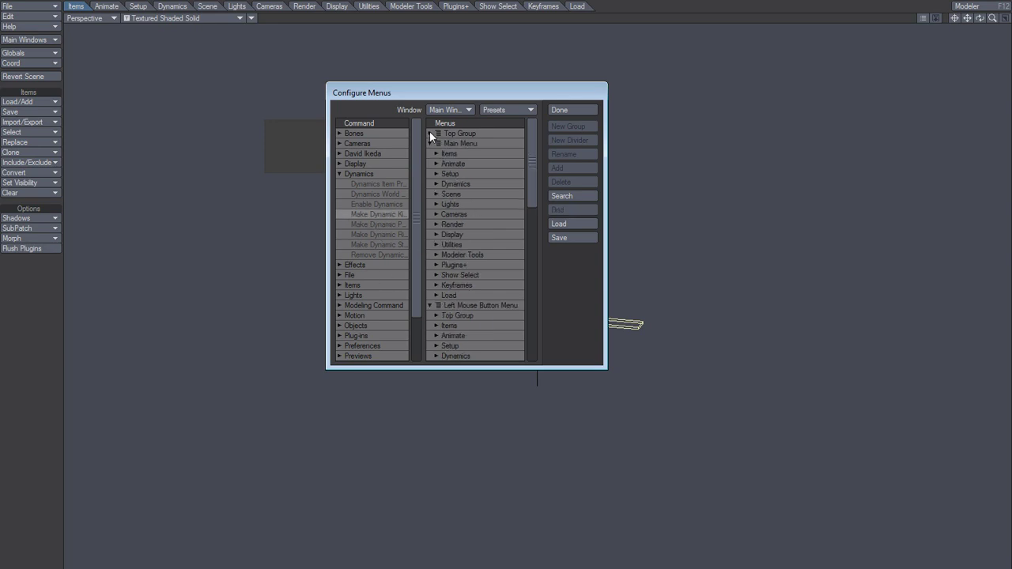
left_click(429, 143)
left_click(429, 153)
left_click(429, 164)
left_click(430, 174)
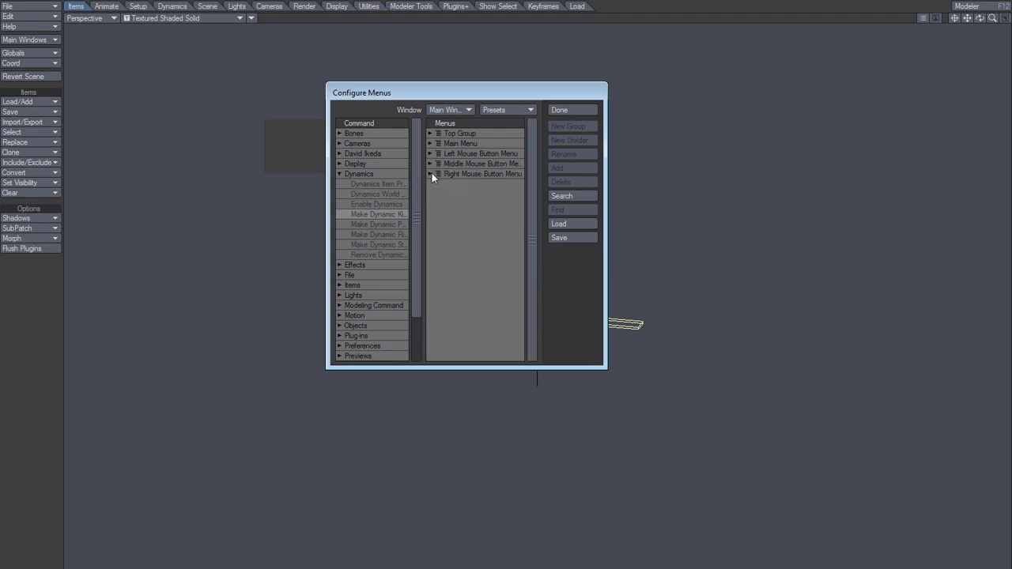
left_click(430, 143)
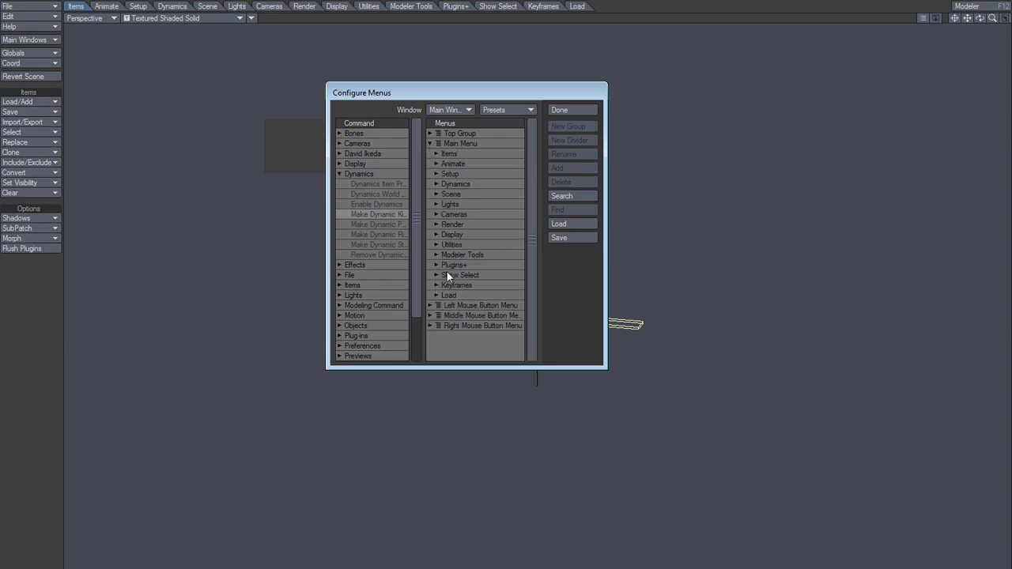
left_click(435, 295)
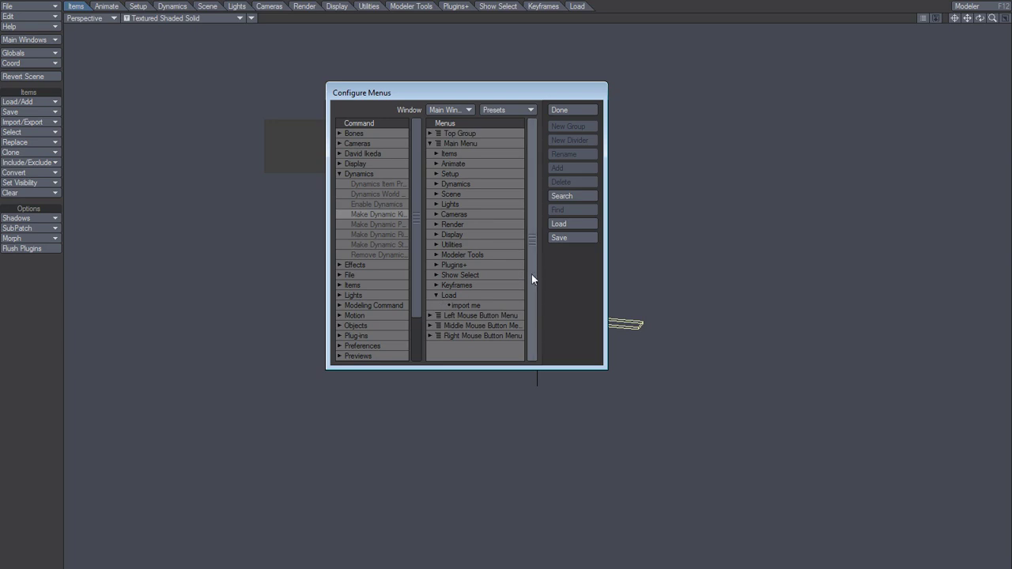
left_click_drag(370, 213, 470, 309)
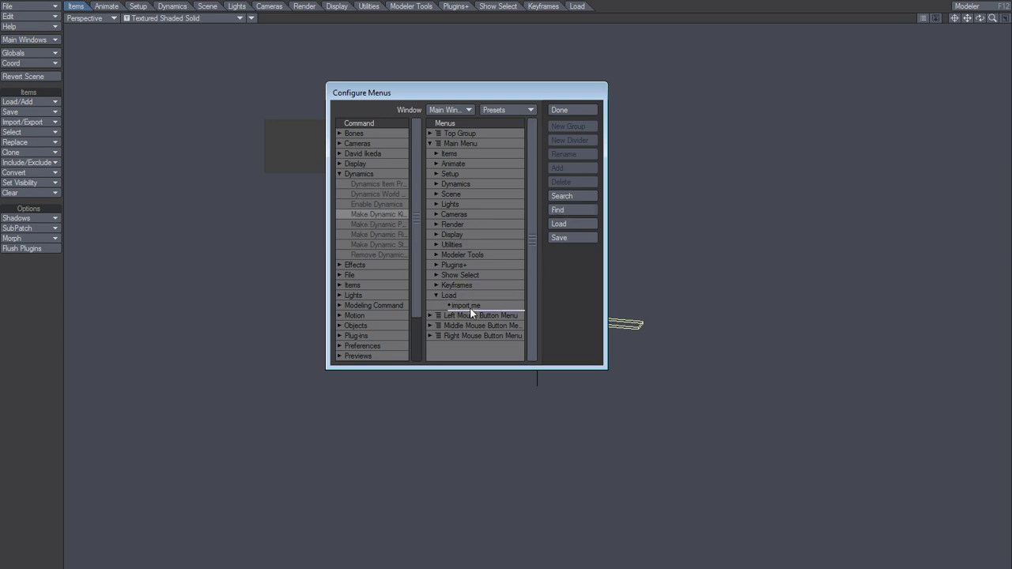
left_click_drag(470, 307, 471, 306)
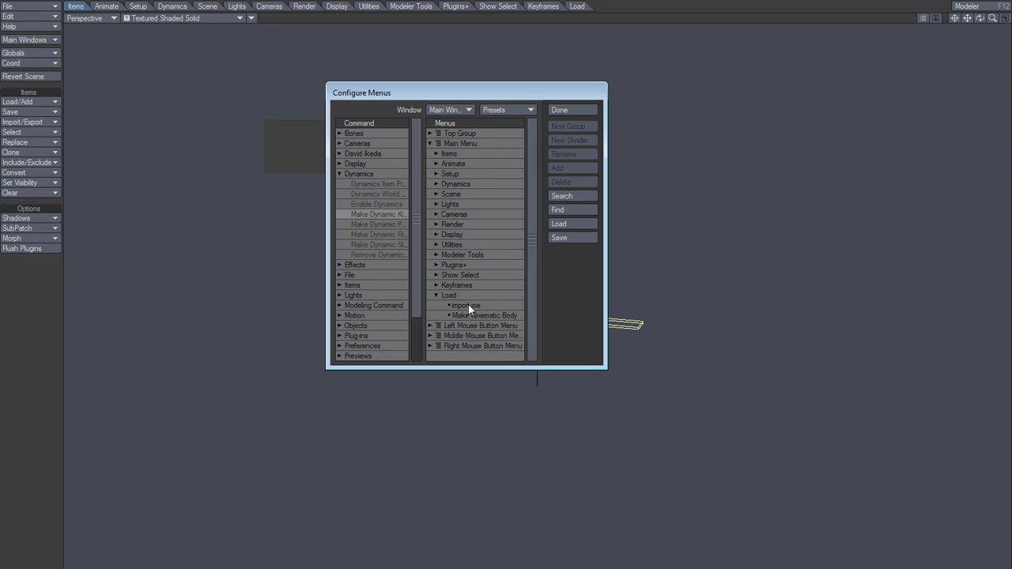
Delete the Make Kinematic Body entry from the Load menu, leaving only import me
left_click(458, 294)
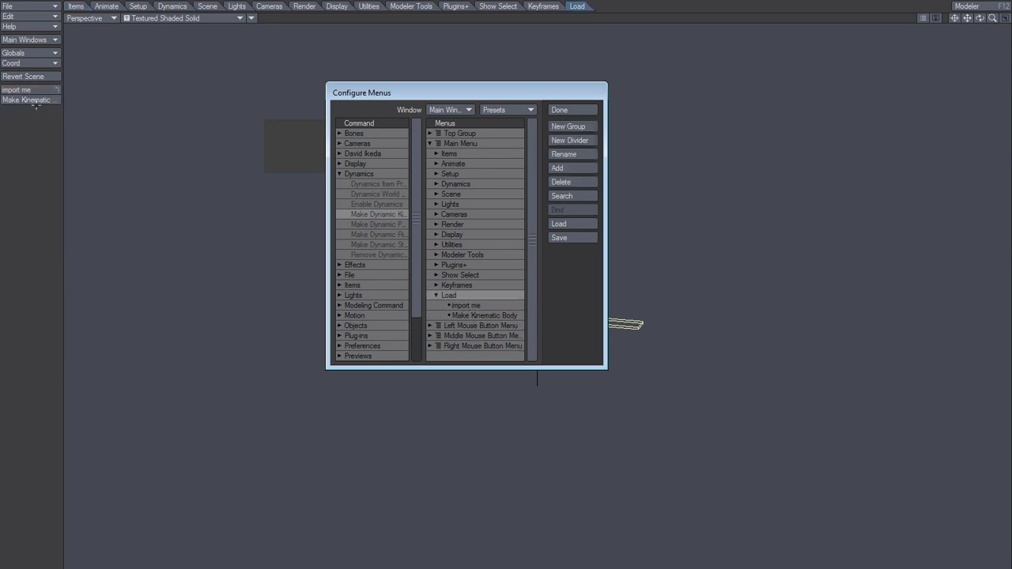
left_click(485, 316)
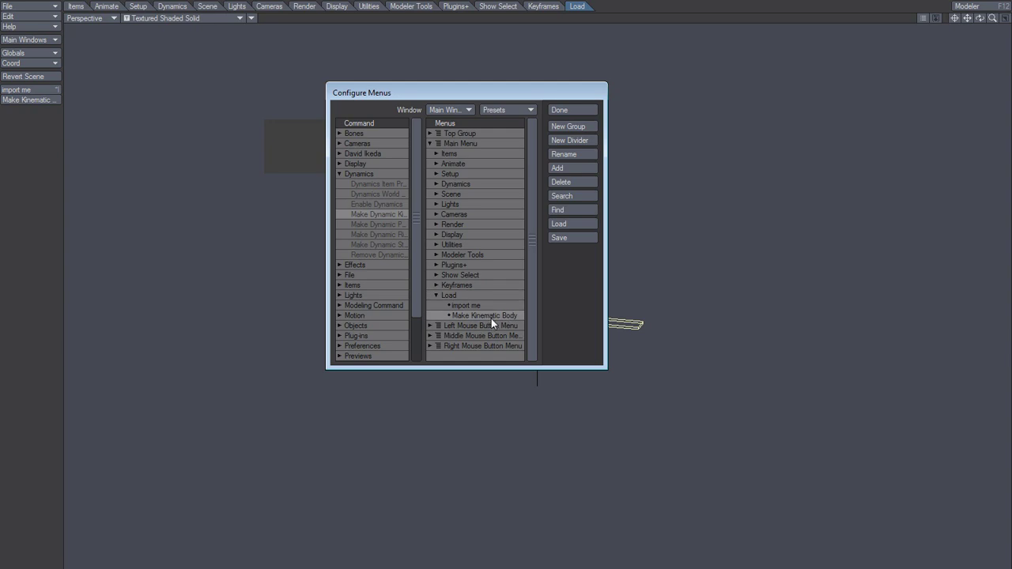
left_click(562, 196)
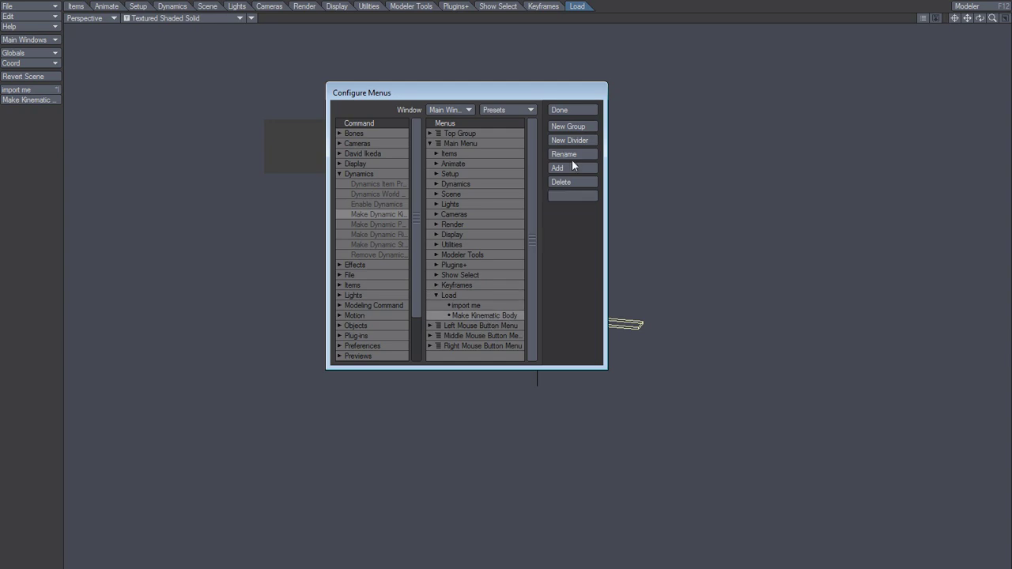
key("Escape")
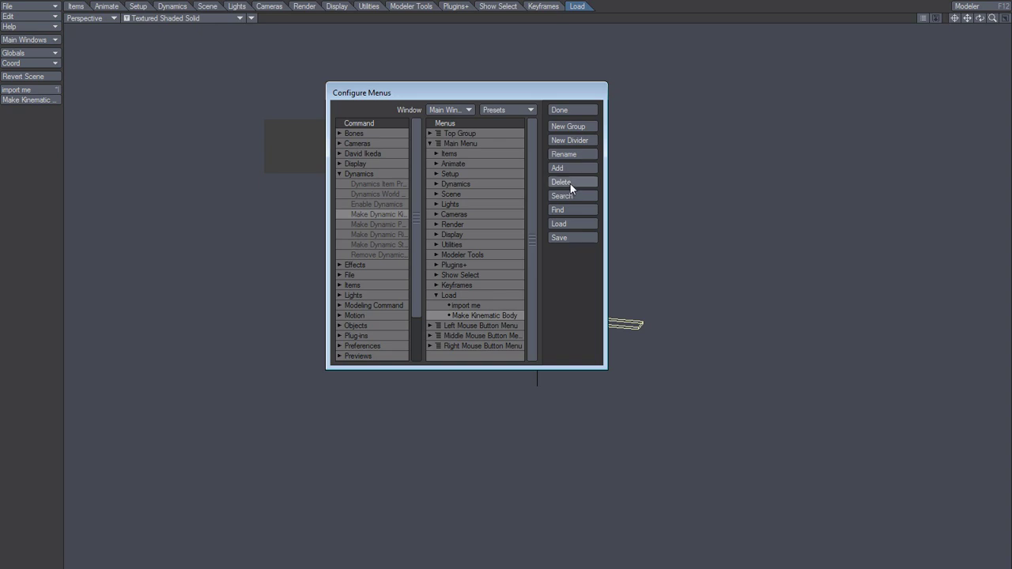
left_click(570, 184)
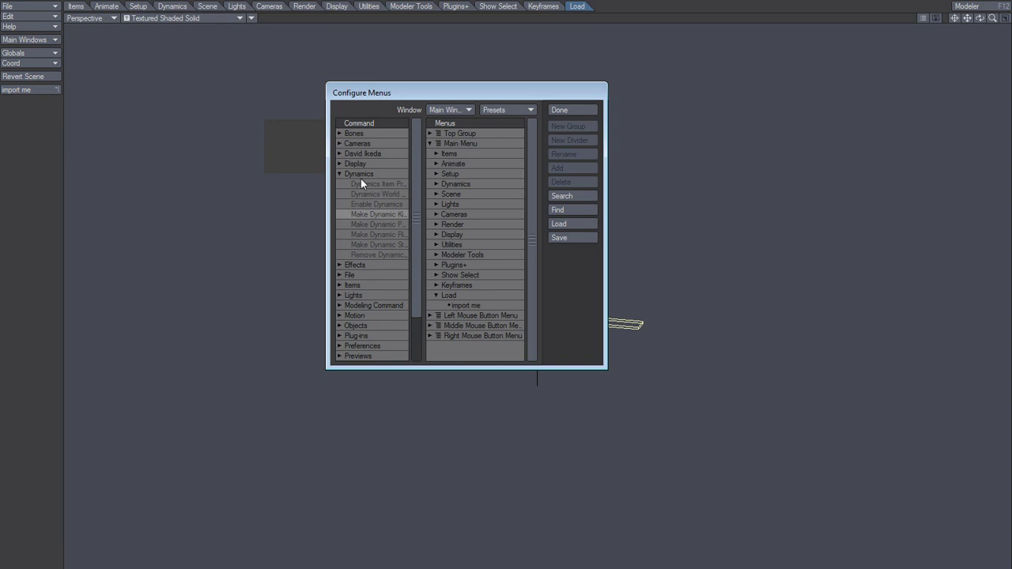
left_click(339, 174)
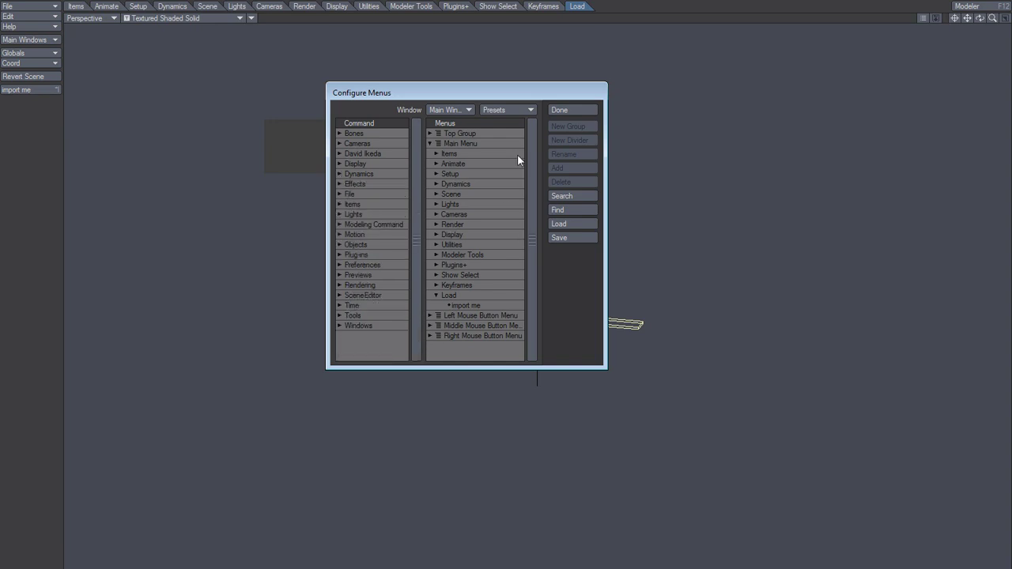
left_click(561, 111)
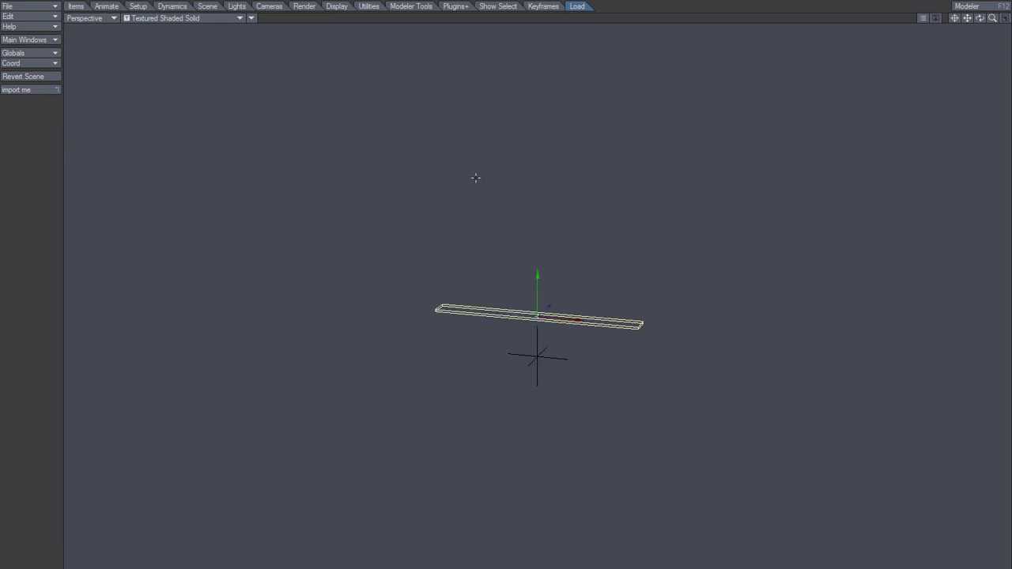
key("alt+F9")
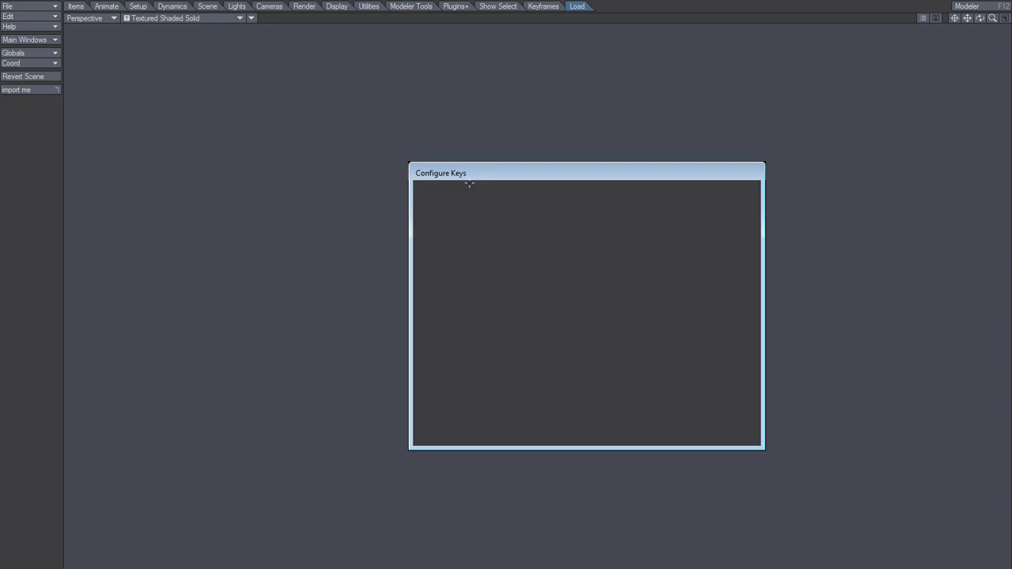
left_click_drag(555, 174, 478, 138)
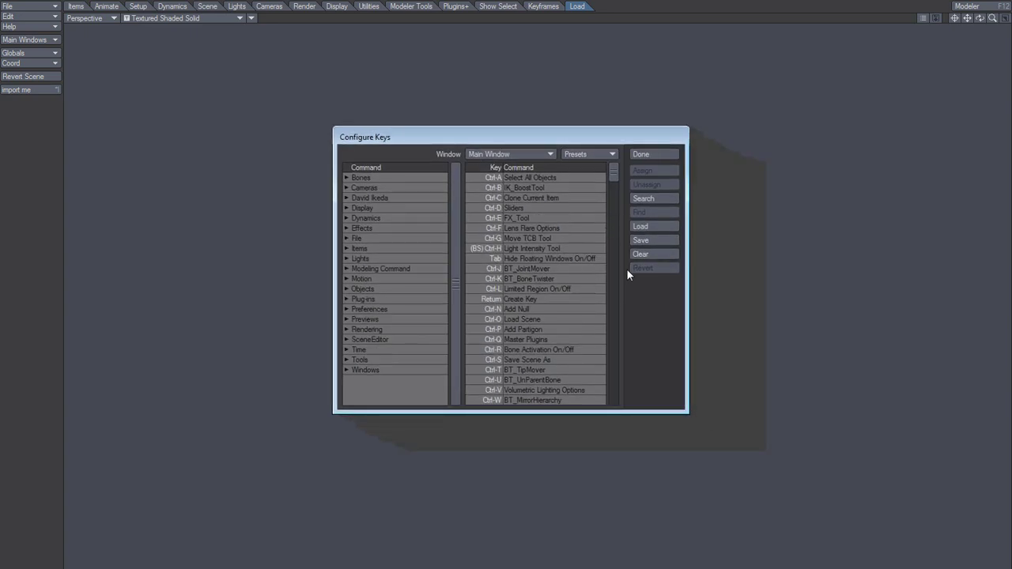
left_click(645, 198)
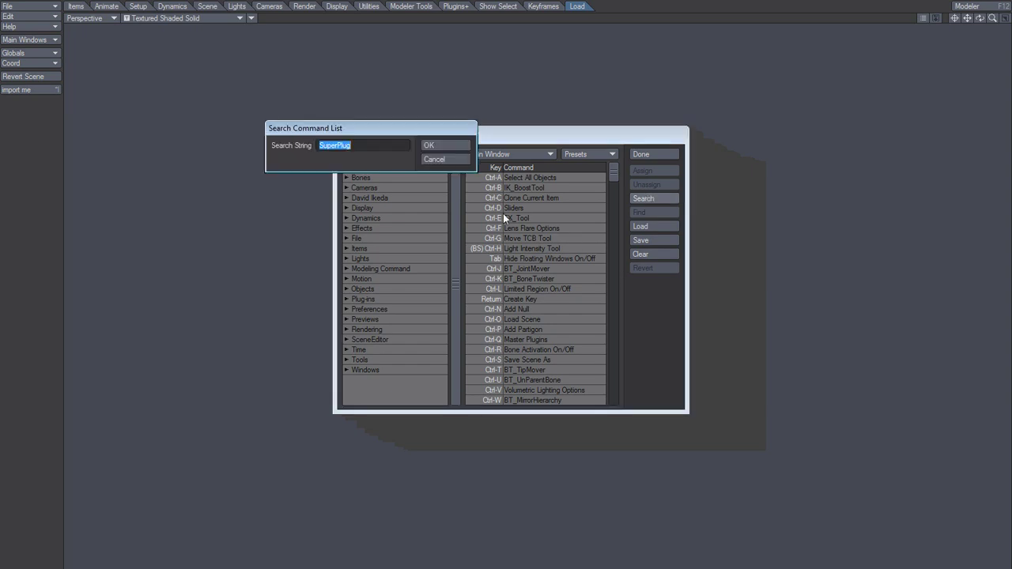
left_click(435, 145)
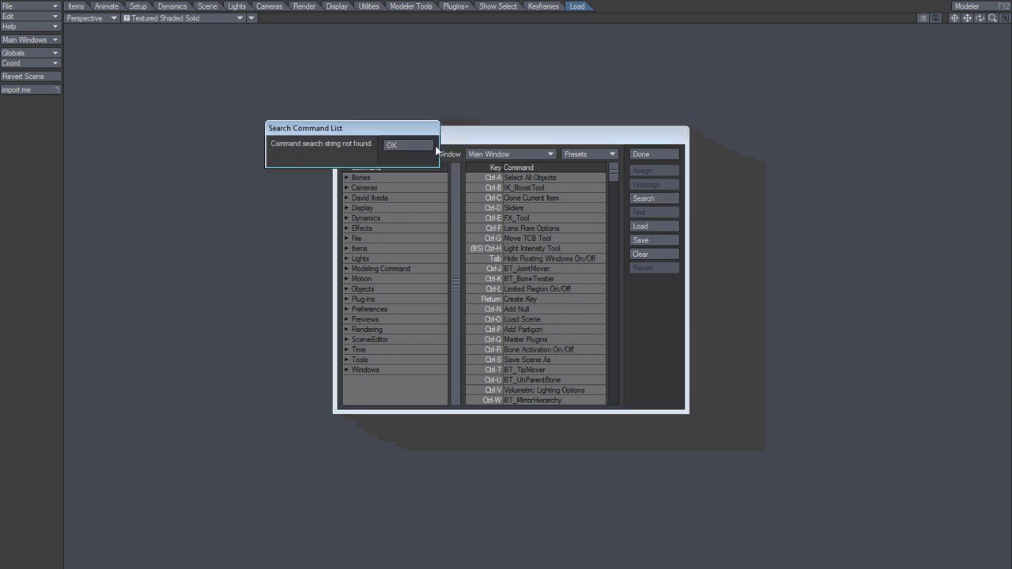
left_click(417, 146)
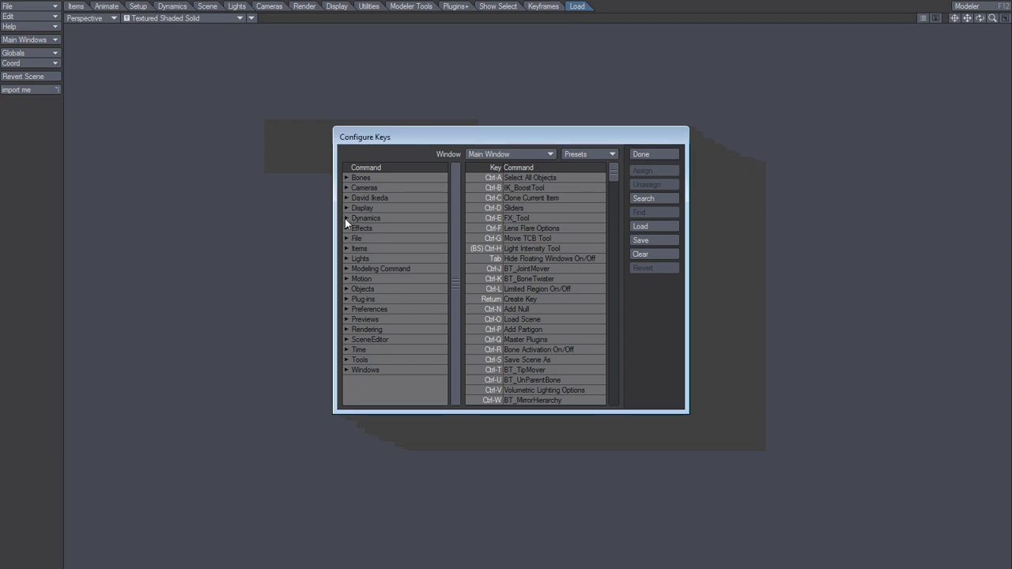
left_click(346, 218)
left_click(389, 279)
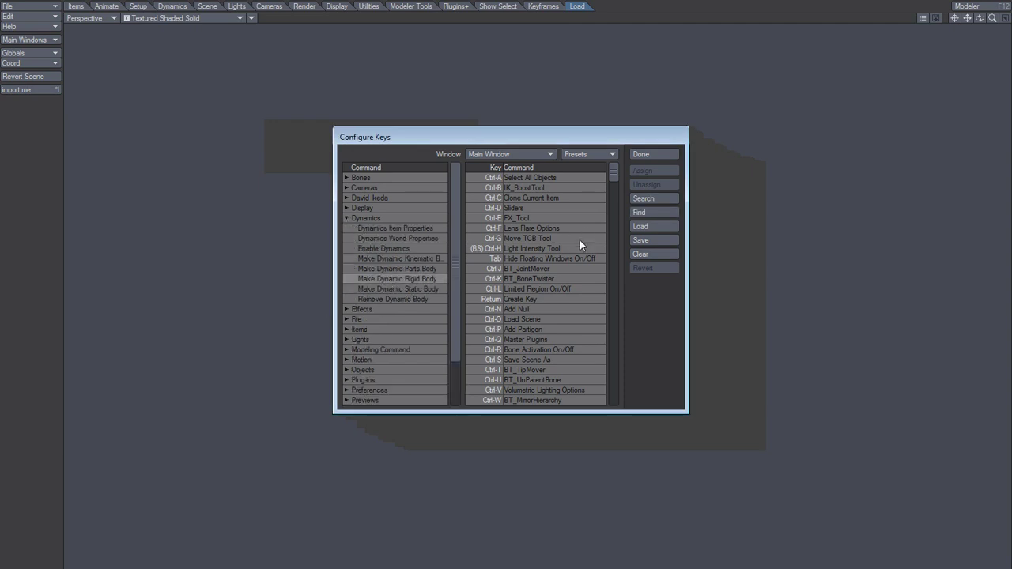
left_click_drag(615, 176, 589, 250)
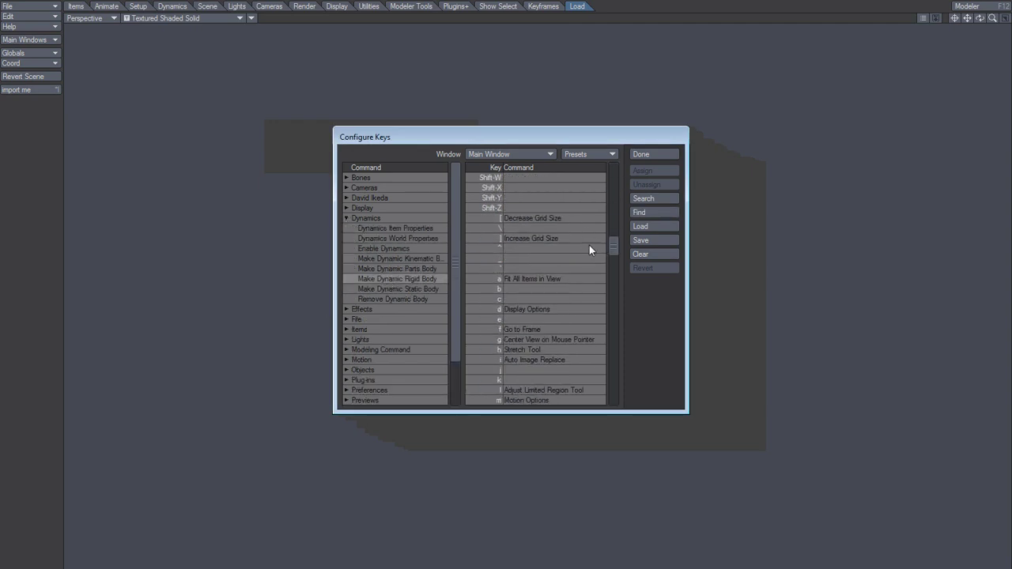
mouse_move(383, 287)
left_mouse_down()
mouse_move(550, 252)
mouse_move(548, 262)
mouse_move(551, 254)
mouse_move(378, 299)
left_mouse_up()
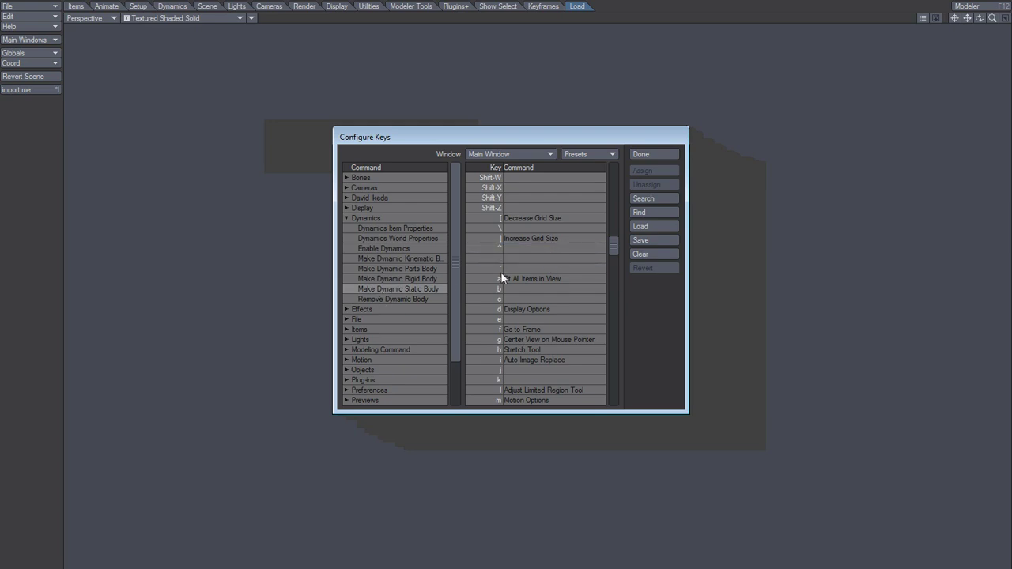
left_click(642, 155)
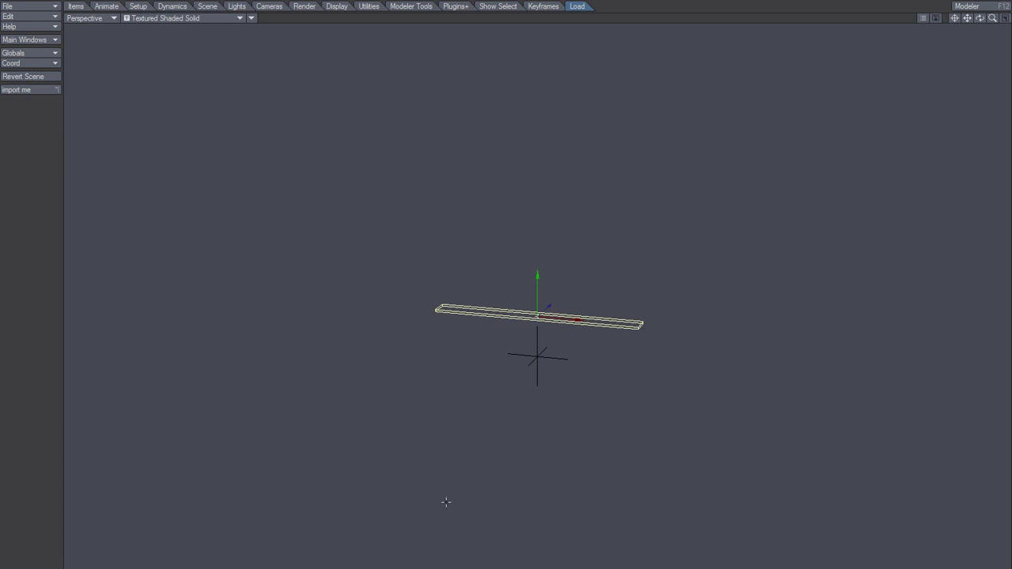